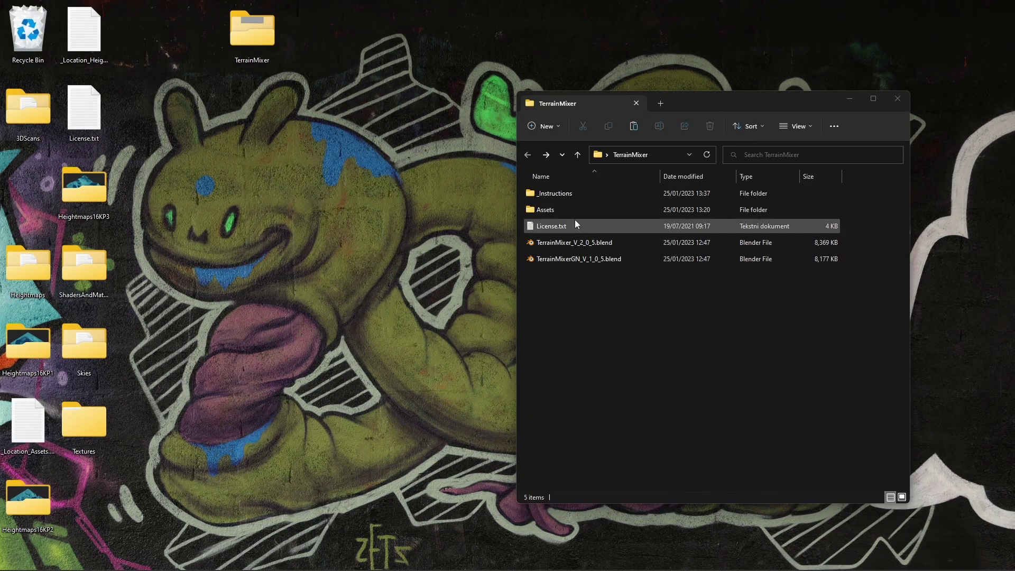
Step: Open the _Instructions folder to list the three _IMPORTANT guide PNGs and the Terrain Mixer Manual PDF
double_click(561, 193)
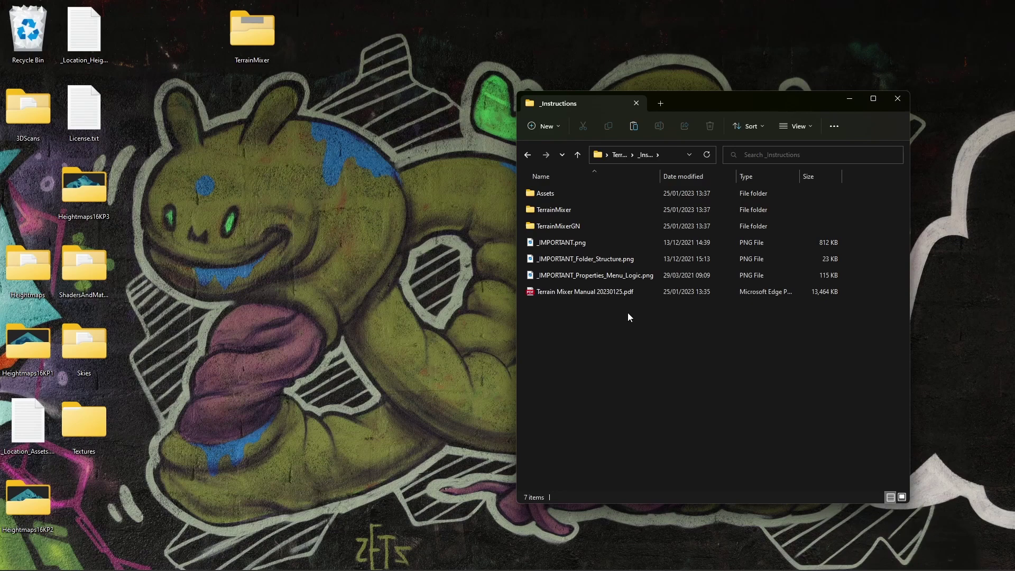
double_click(557, 243)
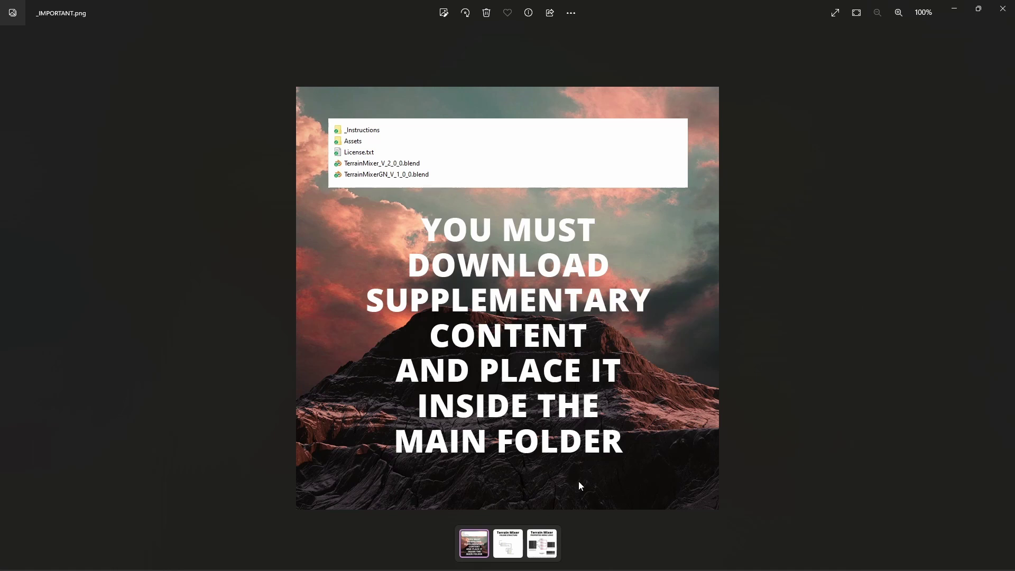
click(506, 544)
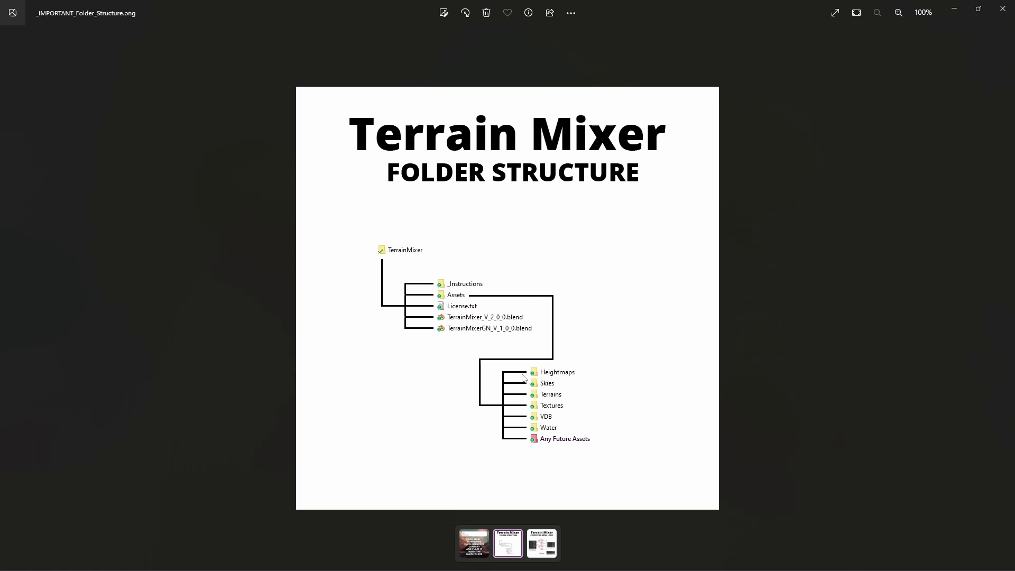
click(1001, 12)
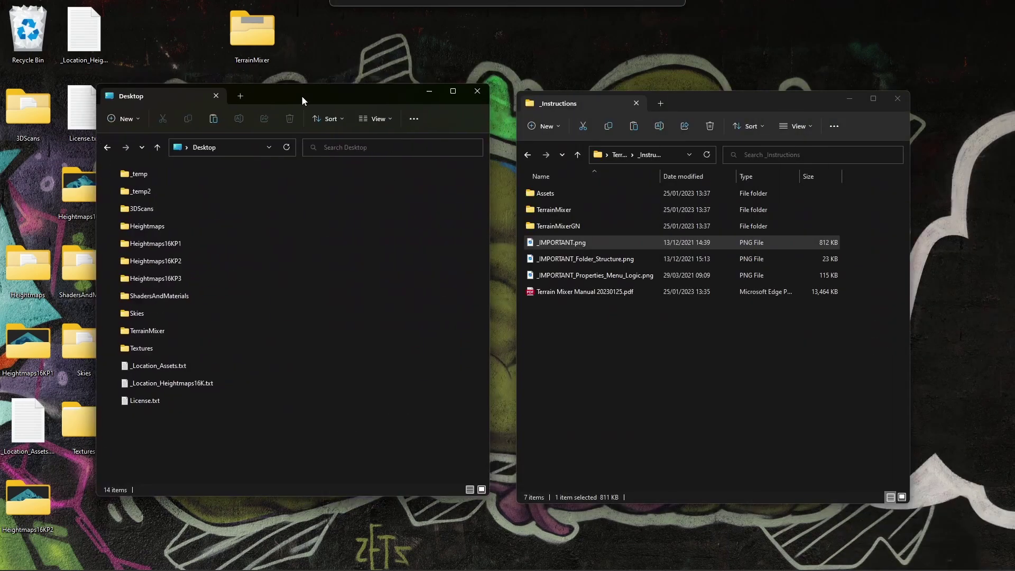
Step: Move the Heightmaps16KP1–P3 folders from the Desktop into TerrainMixer/Assets/Heightmaps16K
click(557, 195)
click(527, 154)
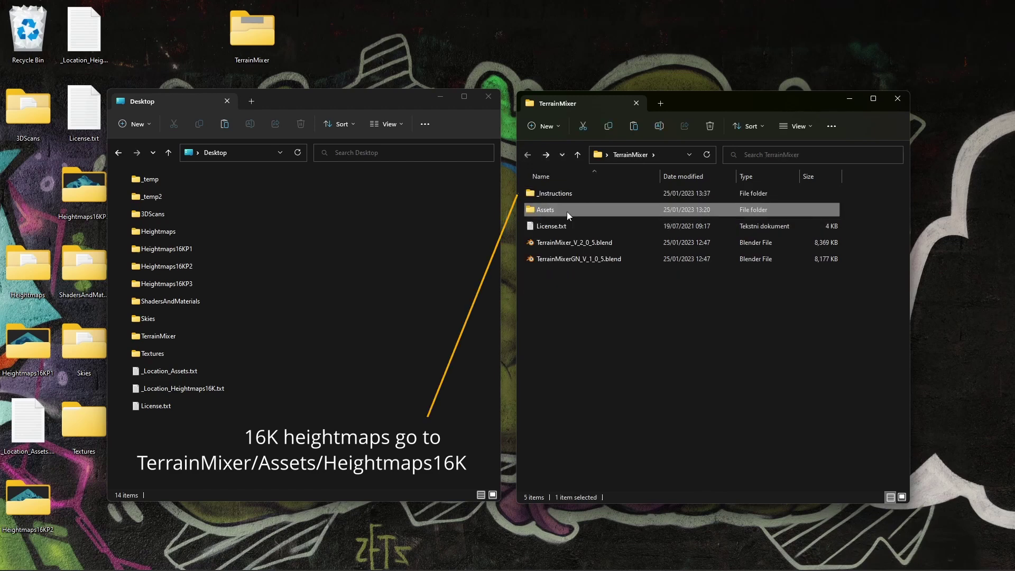
double_click(565, 210)
double_click(558, 194)
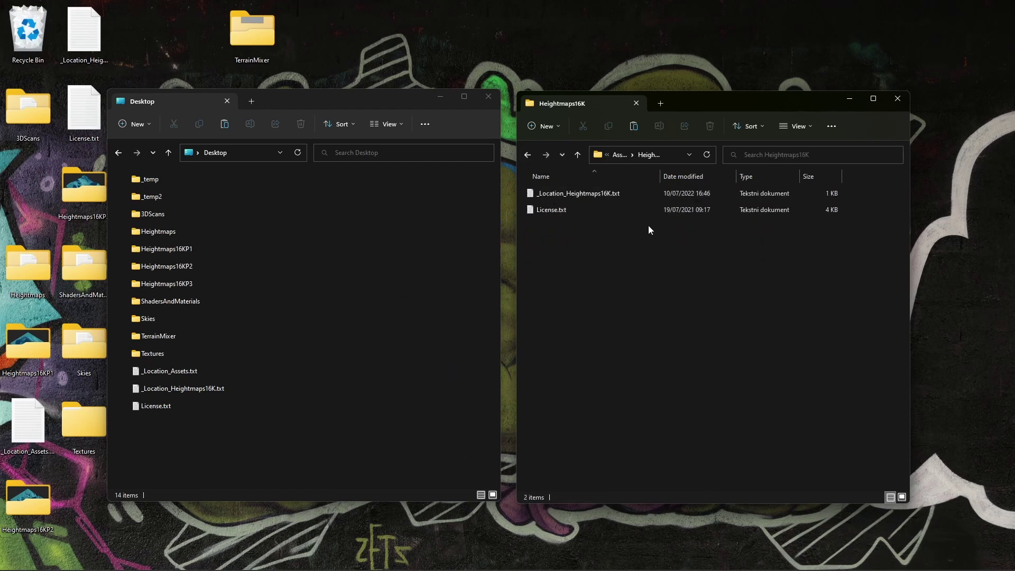
click(183, 248)
shift+click(201, 284)
drag(218, 266, 694, 310)
Step: Move Heightmaps, Textures, Skies, ShadersAndMaterials and 3DScans into TerrainMixer/Assets
key(alt+Up)
drag(172, 237, 712, 434)
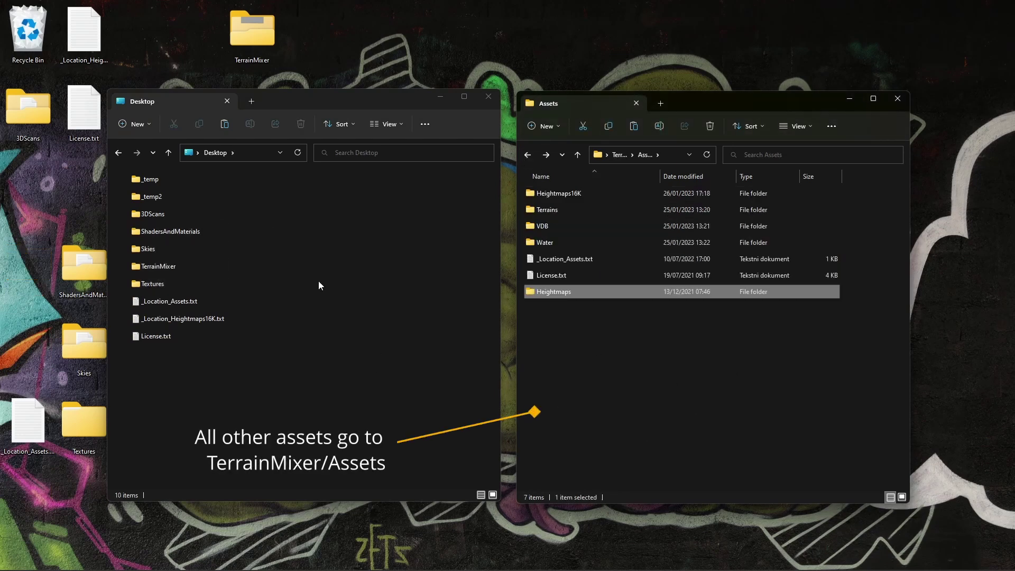
click(213, 282)
ctrl+click(180, 248)
ctrl+click(193, 231)
ctrl+click(180, 214)
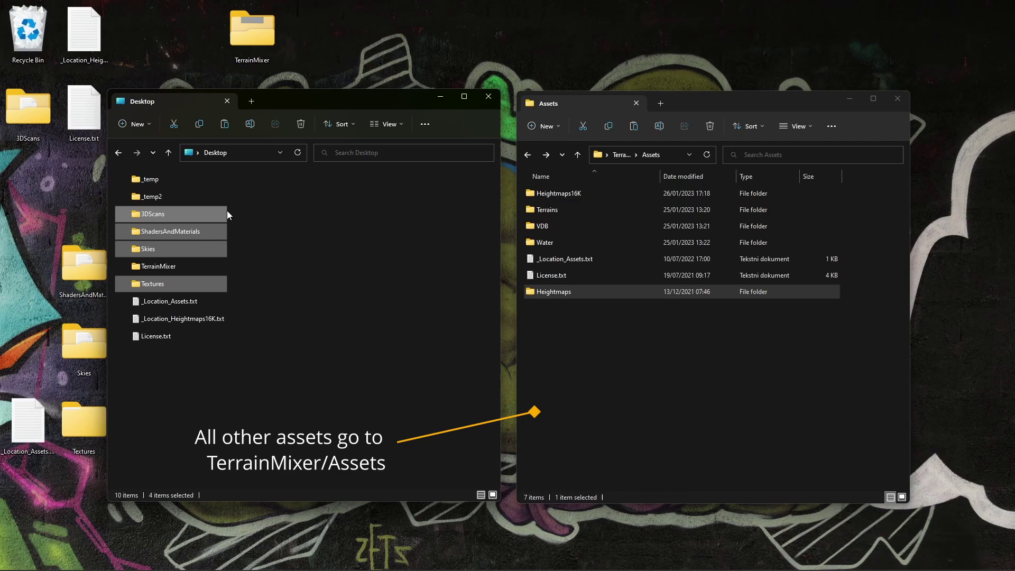
drag(224, 214, 742, 392)
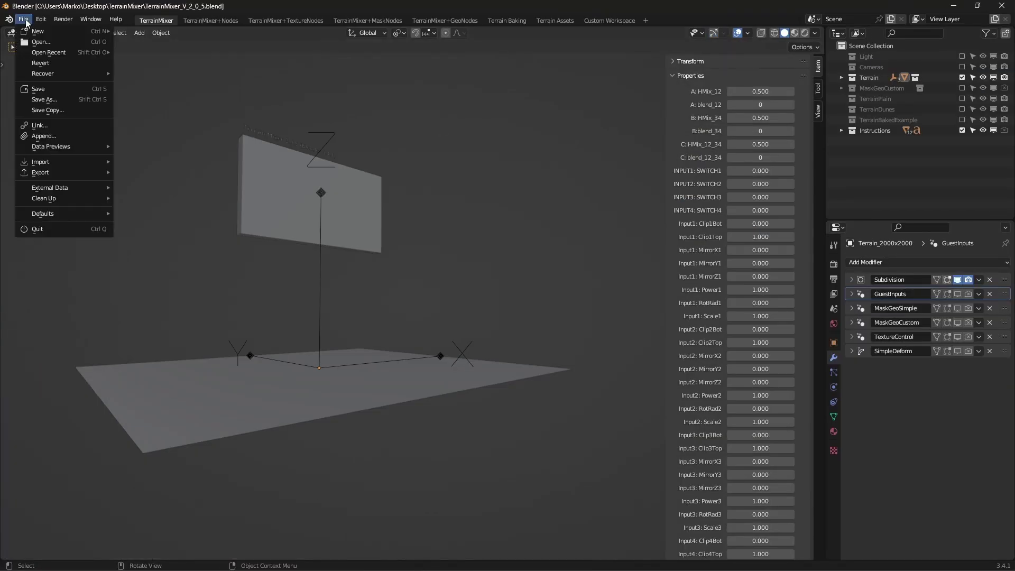
Step: View the TerrainMixer_V_2_0_5 terrain in Rendered shading and move closer to it
click(370, 205)
key(Return)
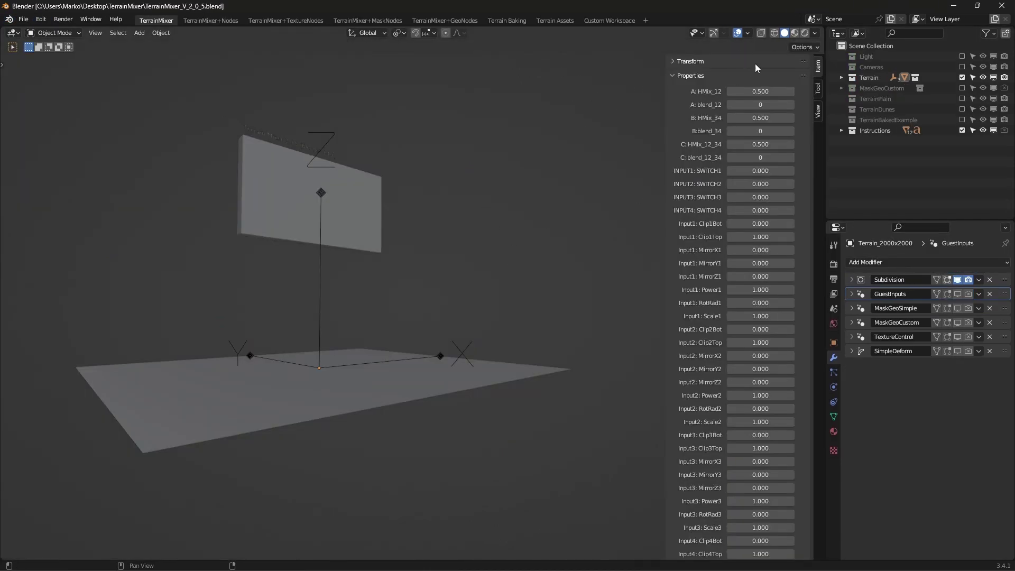
click(804, 32)
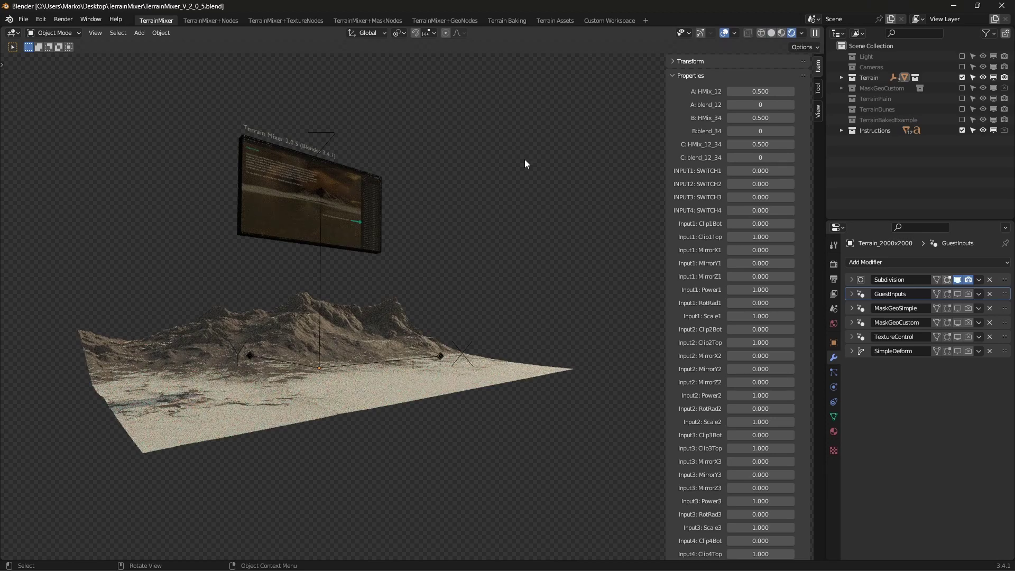
middle_drag(655, 199, 518, 203)
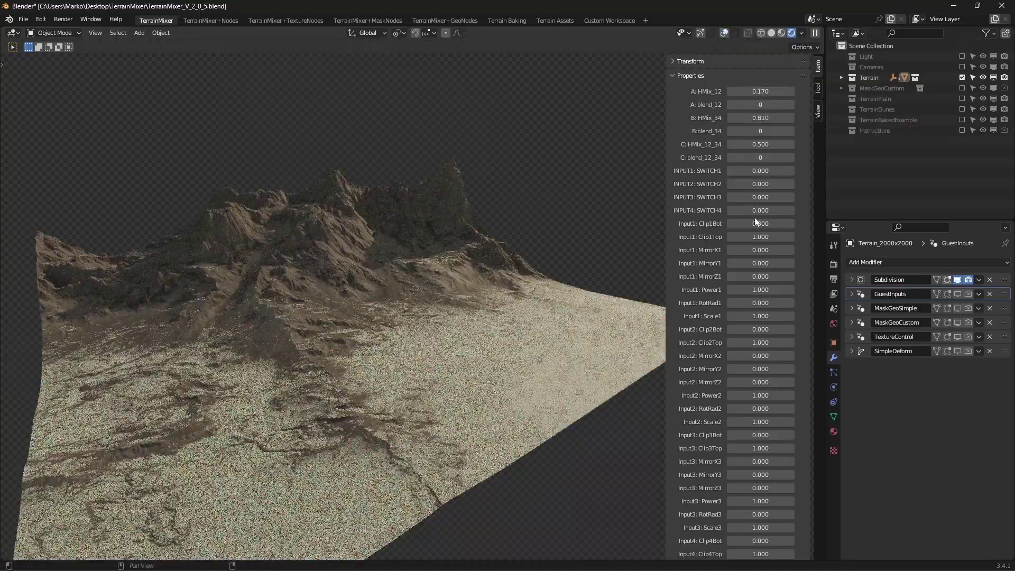
Step: Raise HMix_34 to 0.810 and Clip1Bot to 0.450, and adjust the first input's scale
scroll(506, 200, down, 3)
middle_drag(507, 200, 531, 167)
drag(760, 223, 783, 223)
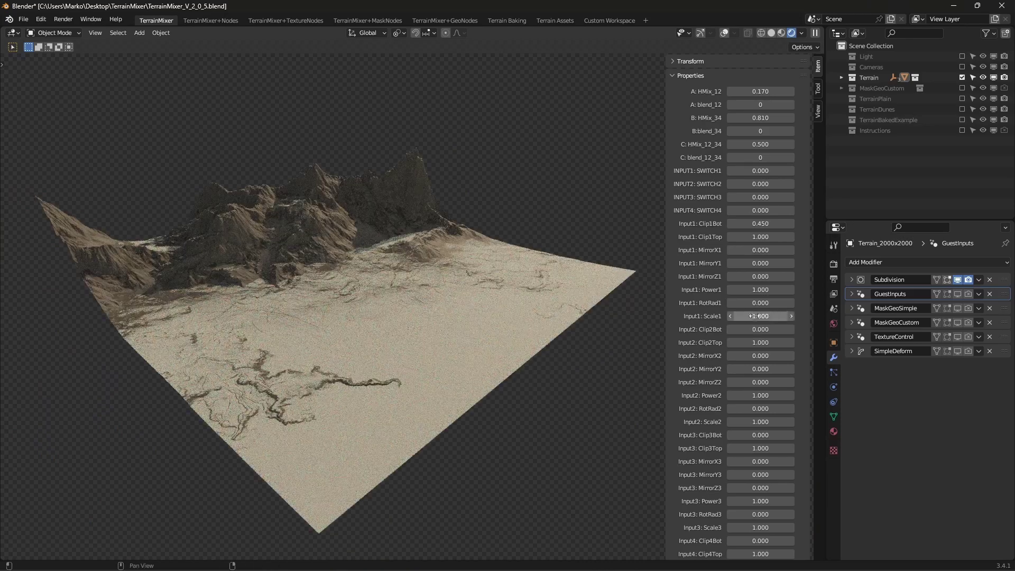
drag(760, 276, 788, 277)
Step: Browse the TextureNodes, MaskNodes, GeoNodes, Terrain Baking and Terrain Assets workspaces
click(285, 20)
click(367, 20)
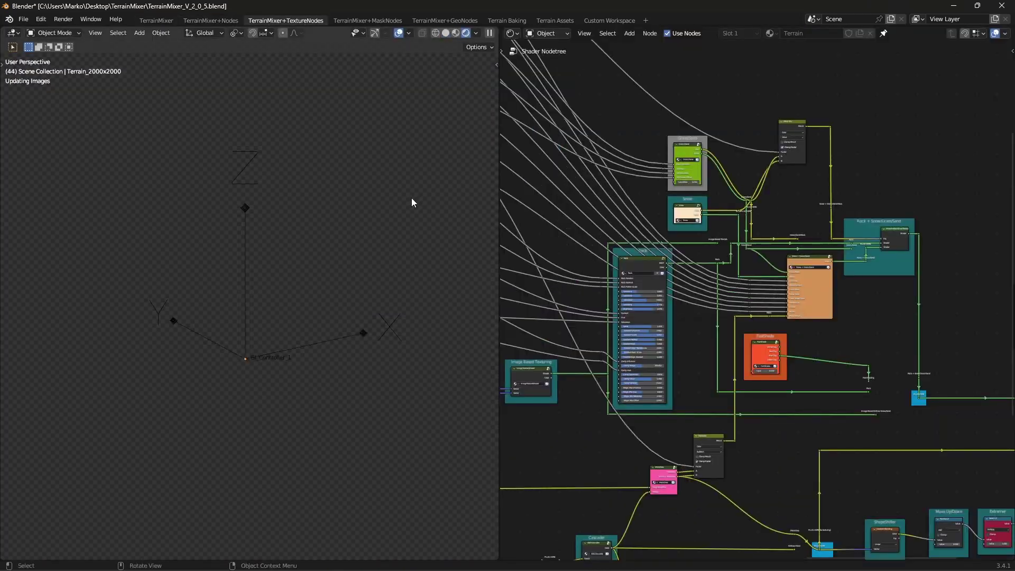
click(444, 20)
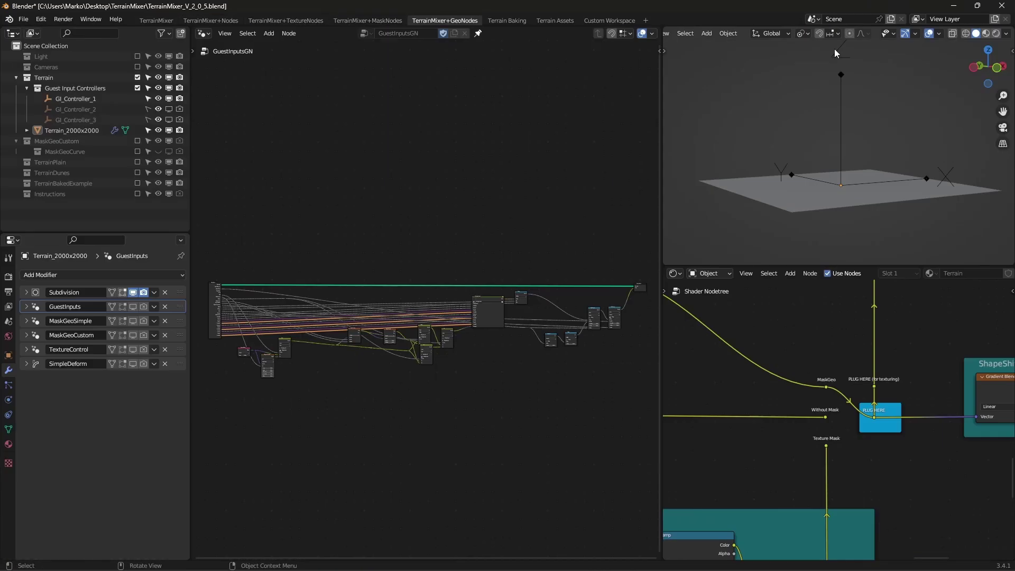
click(503, 21)
click(555, 20)
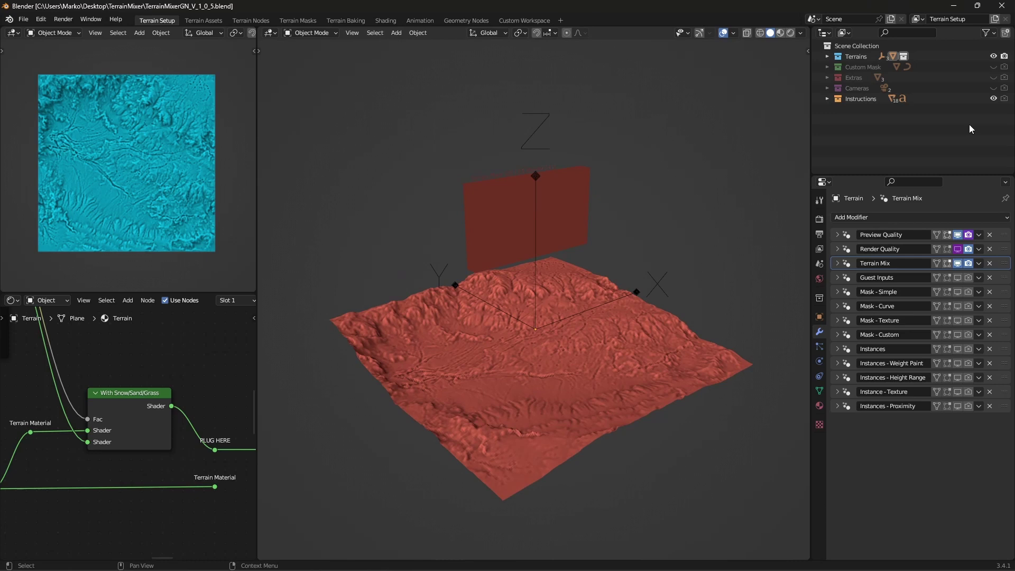
Step: Hide the Instructions plane and view the textured terrain in Rendered shading
click(993, 98)
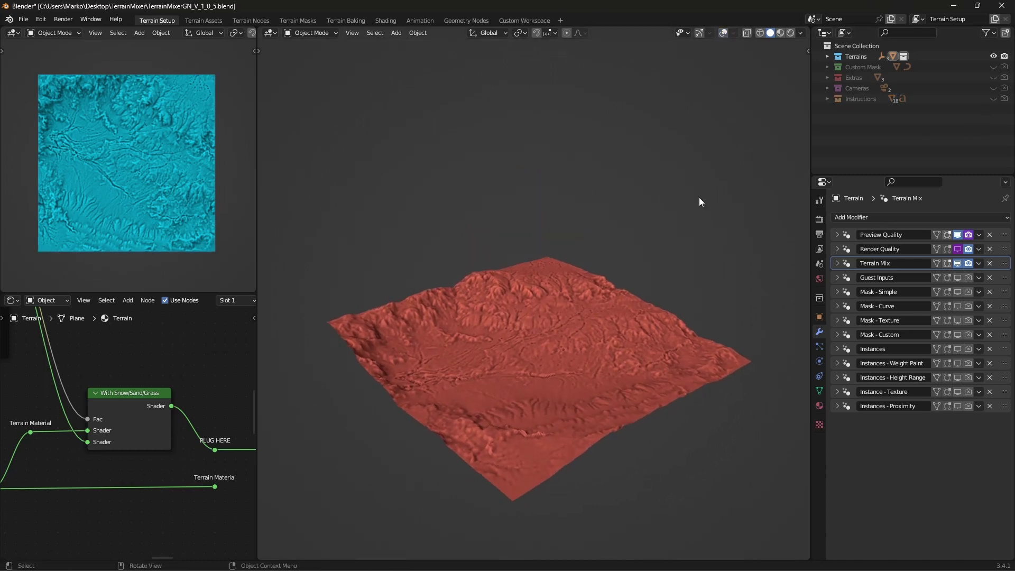
key(z)
click(797, 210)
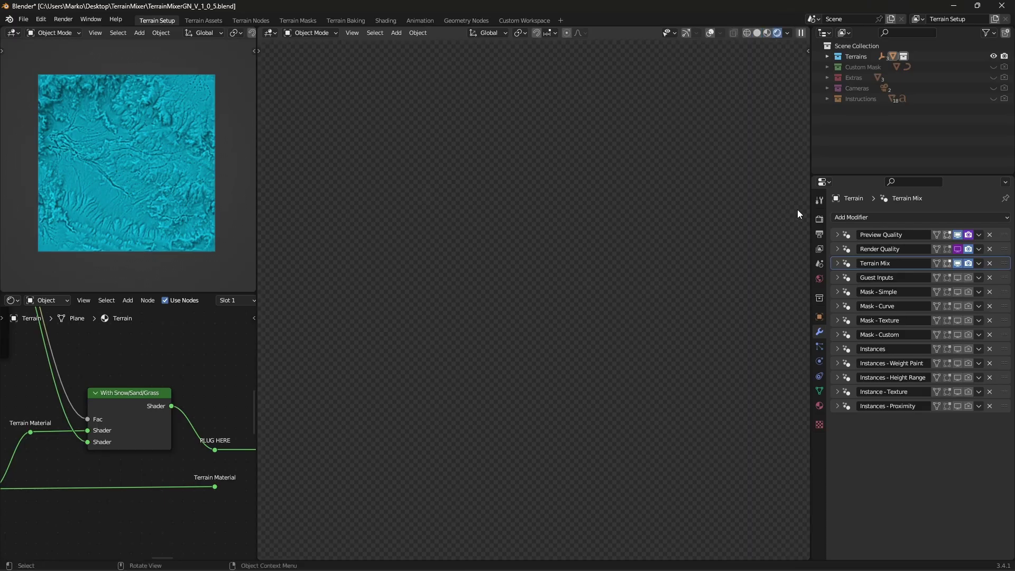
middle_drag(741, 210, 664, 218)
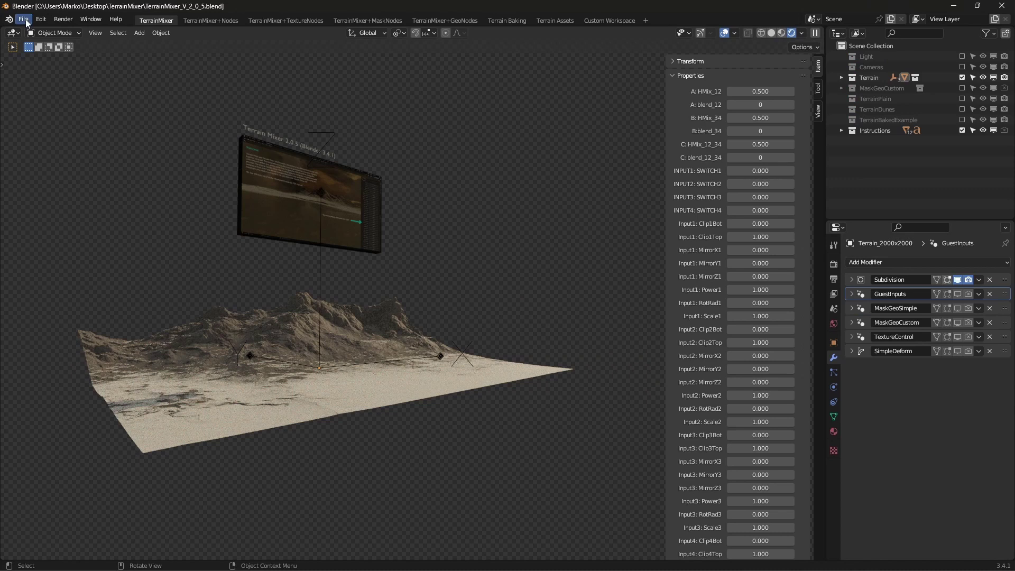
Step: Make all external file paths relative via File > External Data
click(24, 20)
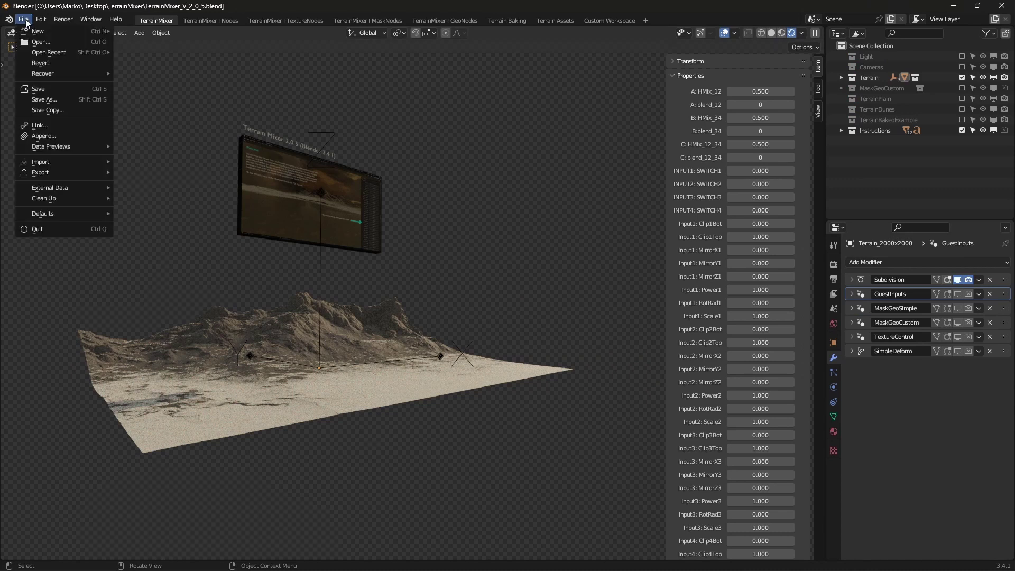
mouse_move(60, 191)
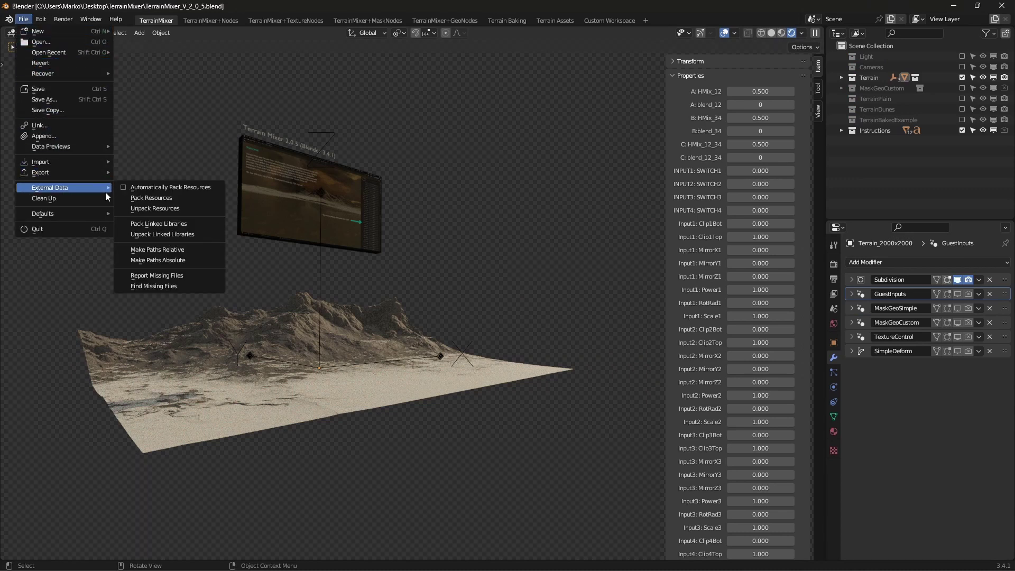
click(185, 250)
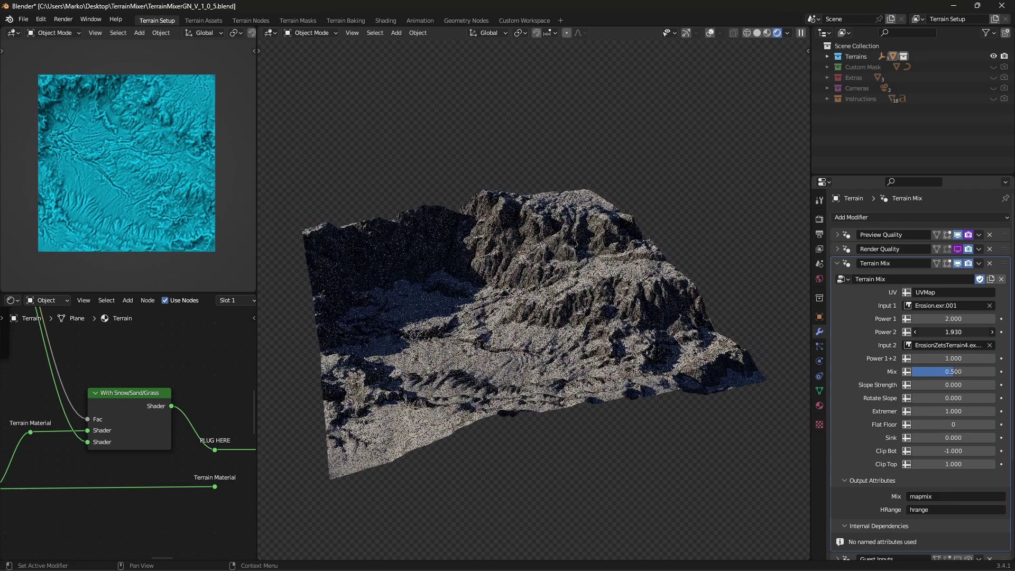
Step: Set Terrain Mix Power 2 to 1.960 and Mix to 1.000
drag(953, 332, 959, 332)
middle_drag(524, 324, 563, 329)
drag(953, 372, 995, 371)
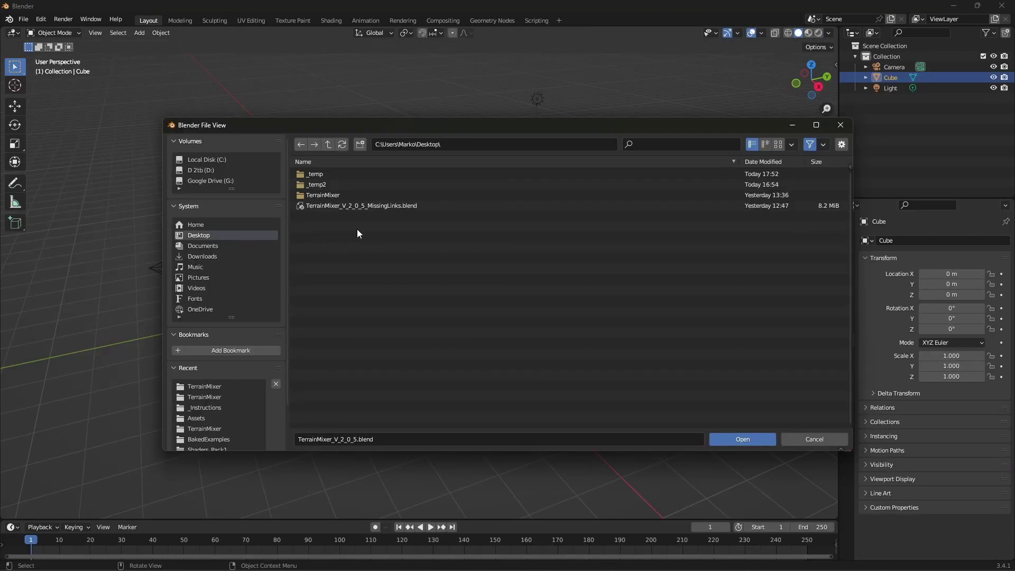
Step: Open TerrainMixer_V_2_0_5_MissingLinks.blend and view its terrain in Rendered shading
click(338, 206)
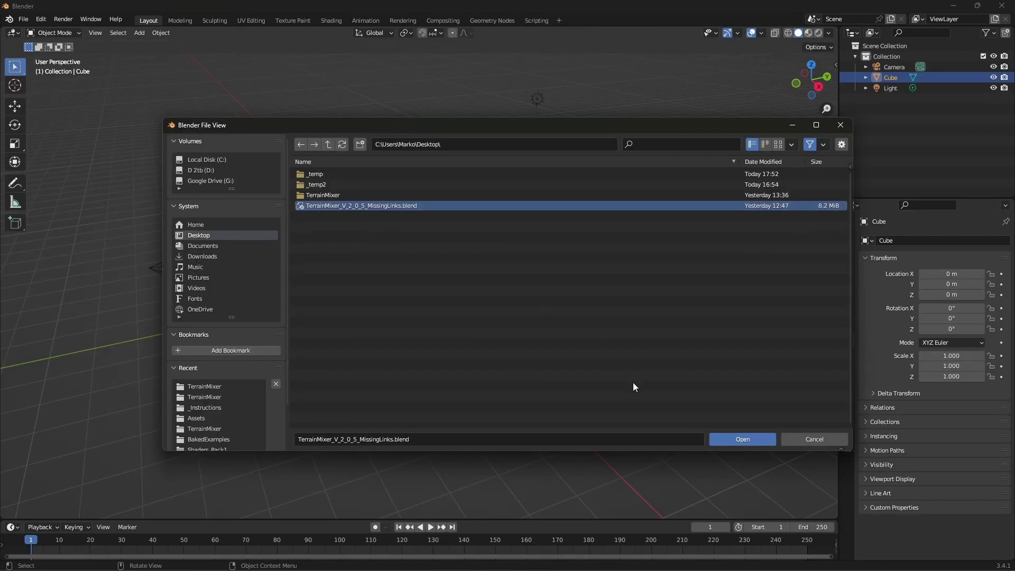
click(743, 439)
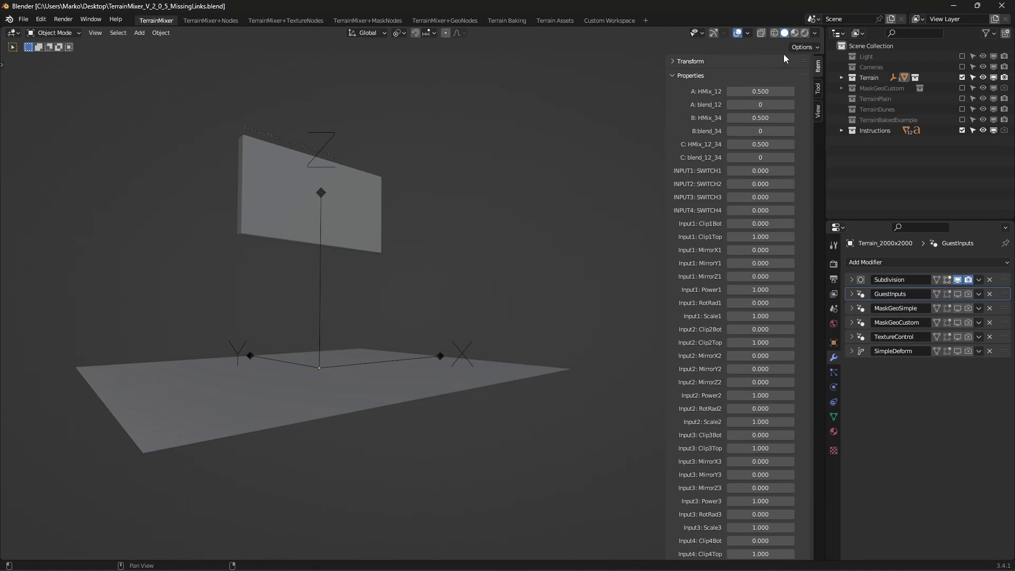
click(803, 34)
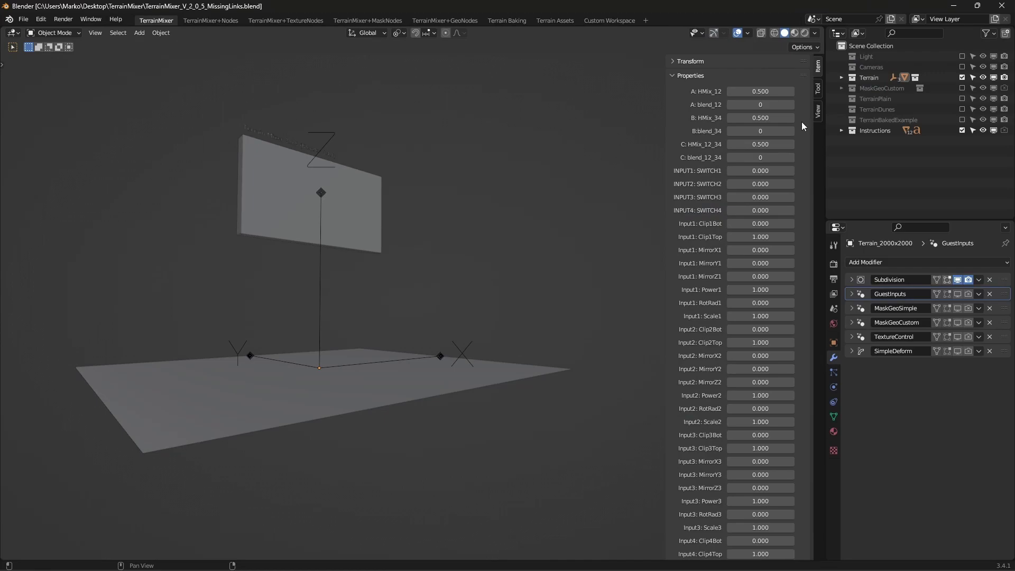
click(804, 33)
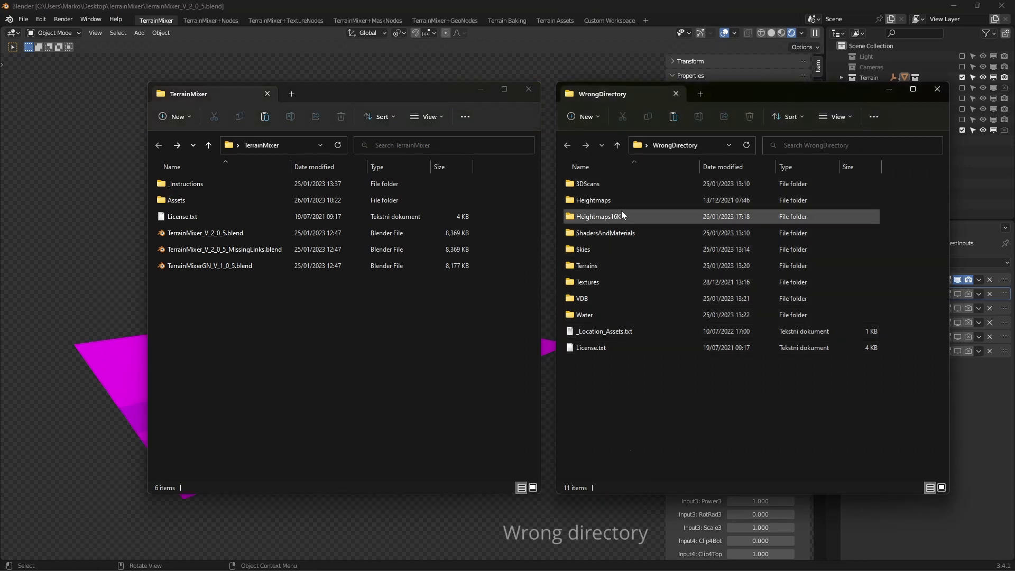
Step: Move all WrongDirectory contents into the TerrainMixer Assets folder
double_click(179, 207)
click(660, 377)
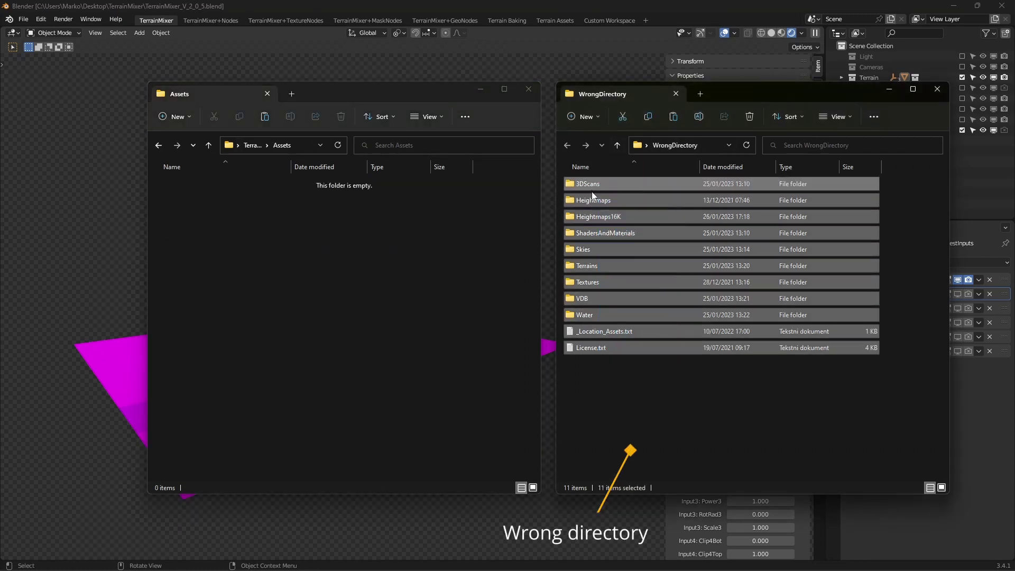
drag(592, 196, 324, 318)
Step: Revert Blender to reload the saved MissingLinks blend file
click(23, 19)
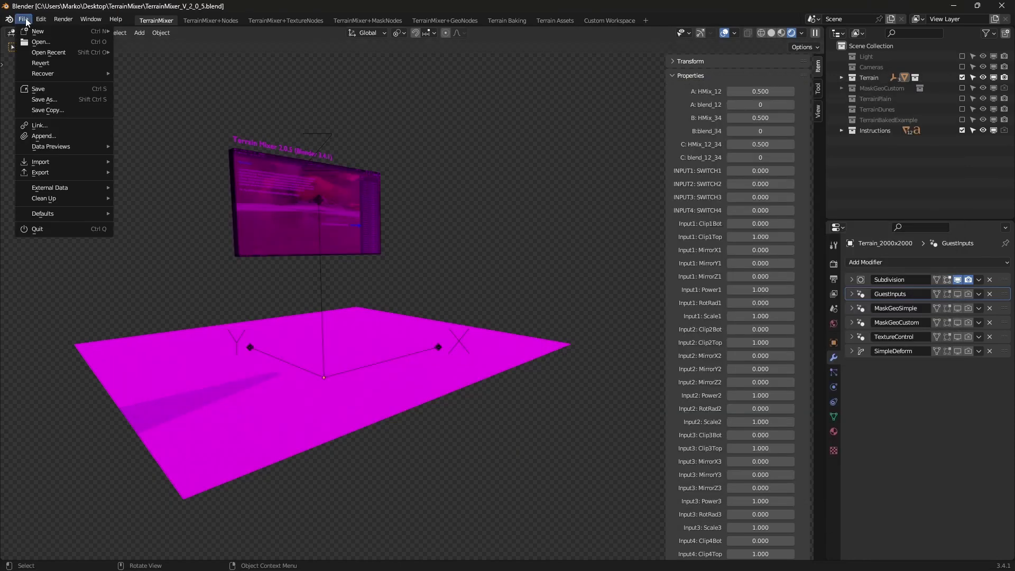
click(52, 63)
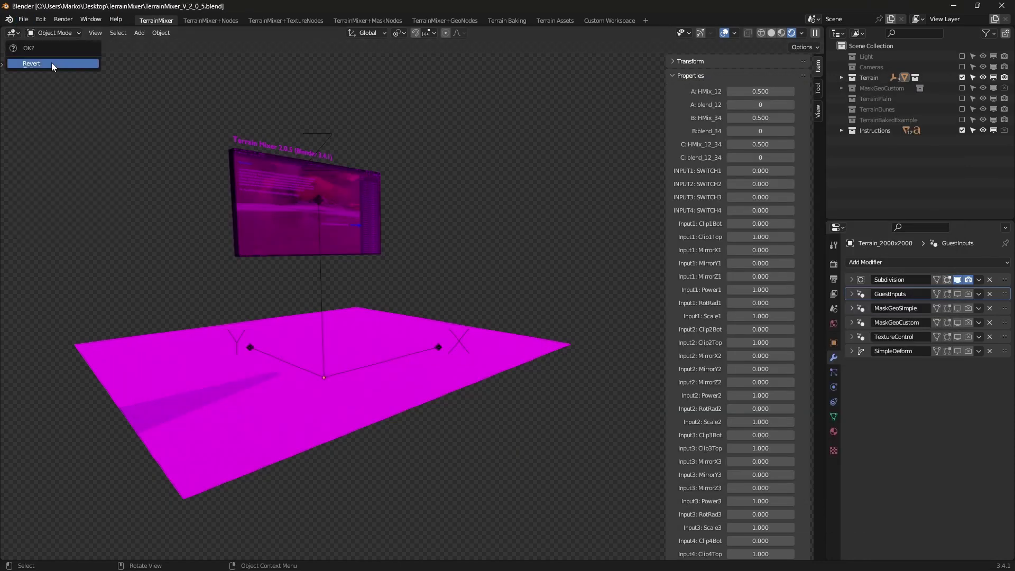
click(52, 63)
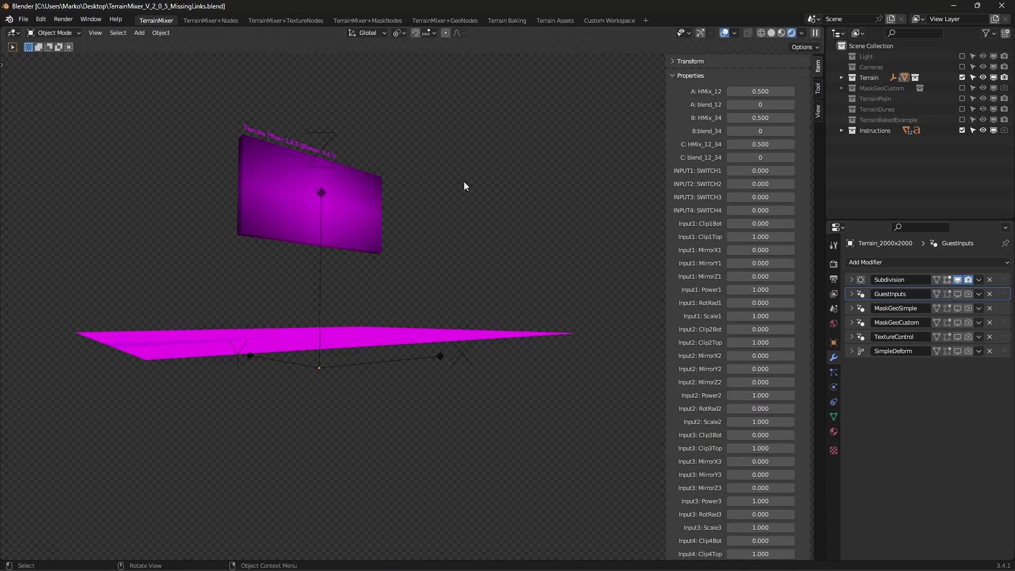
Step: Run Report Missing Files and show the missing heightmap, texture and image paths in the Info editor
middle_drag(464, 181, 462, 175)
click(23, 19)
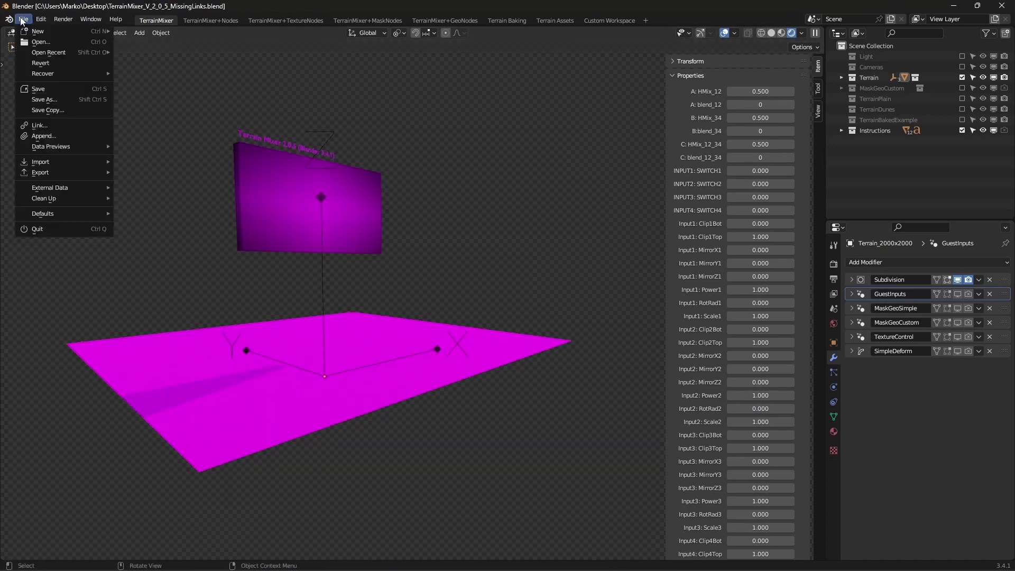
mouse_move(90, 187)
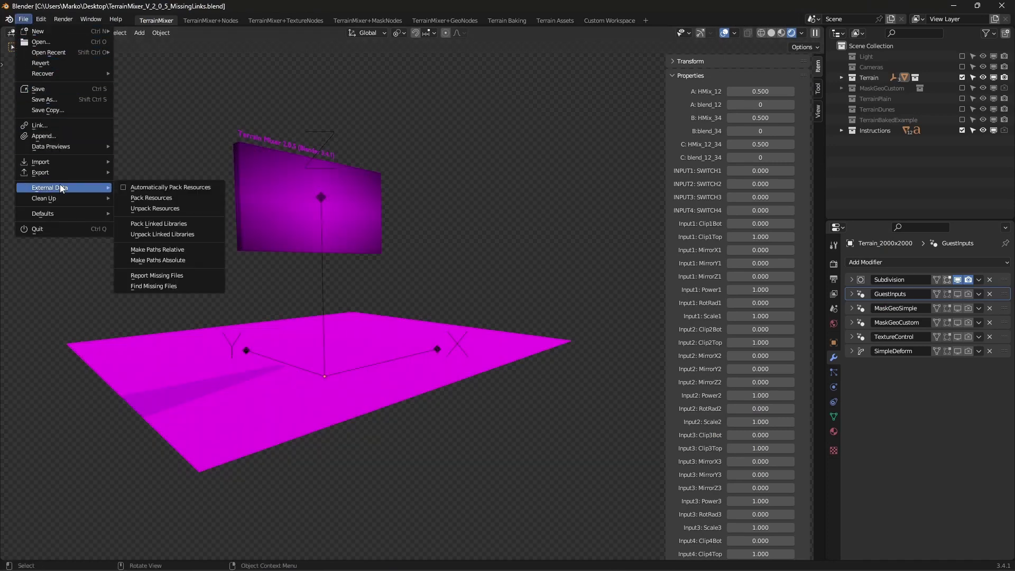
click(160, 274)
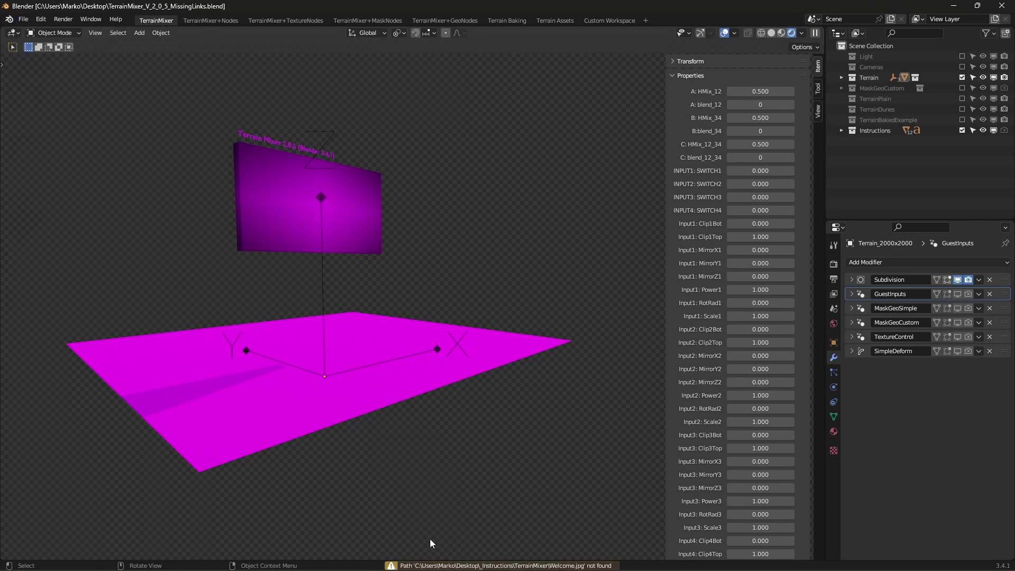
click(426, 565)
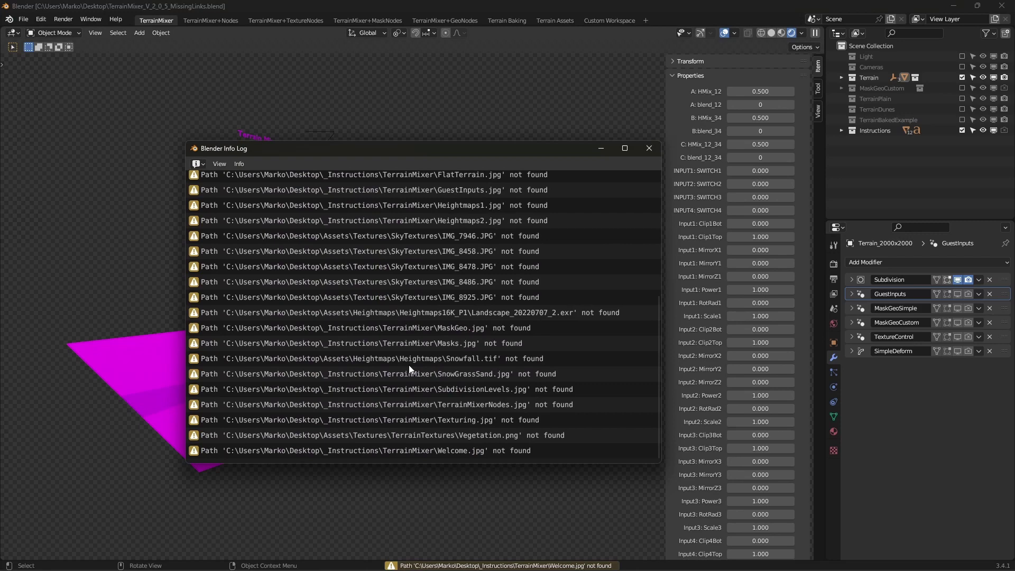
click(12, 33)
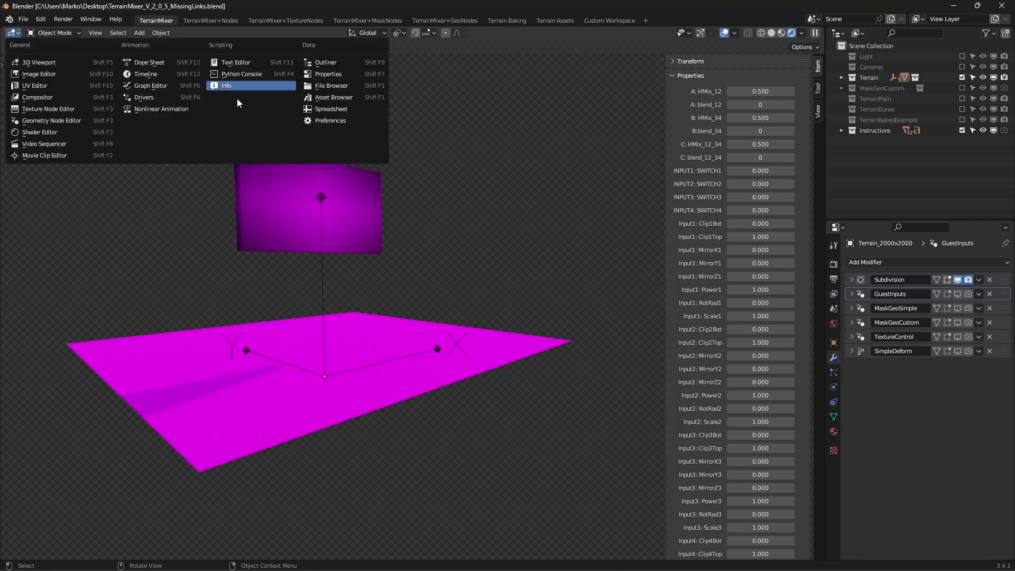
click(232, 86)
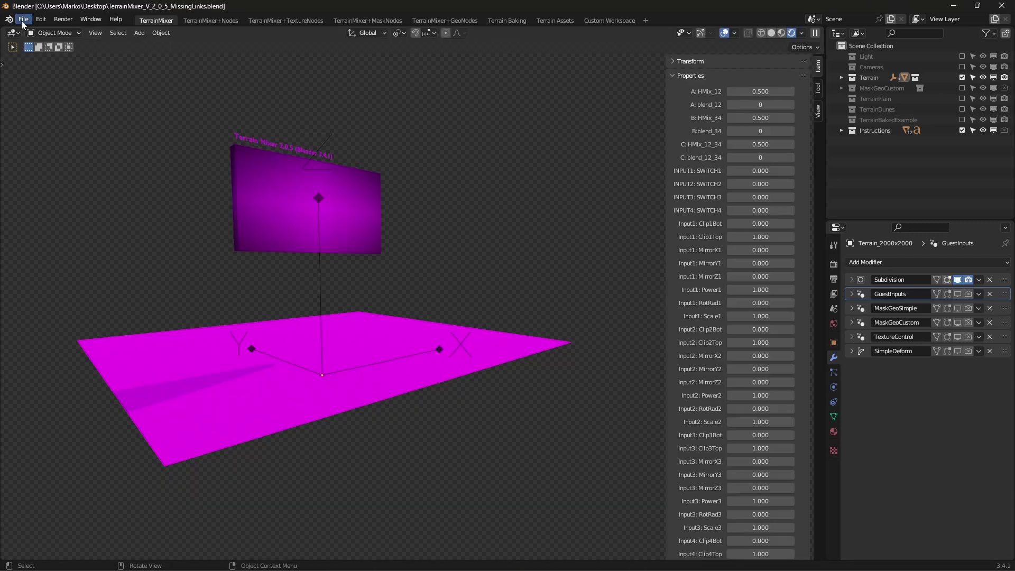
click(22, 23)
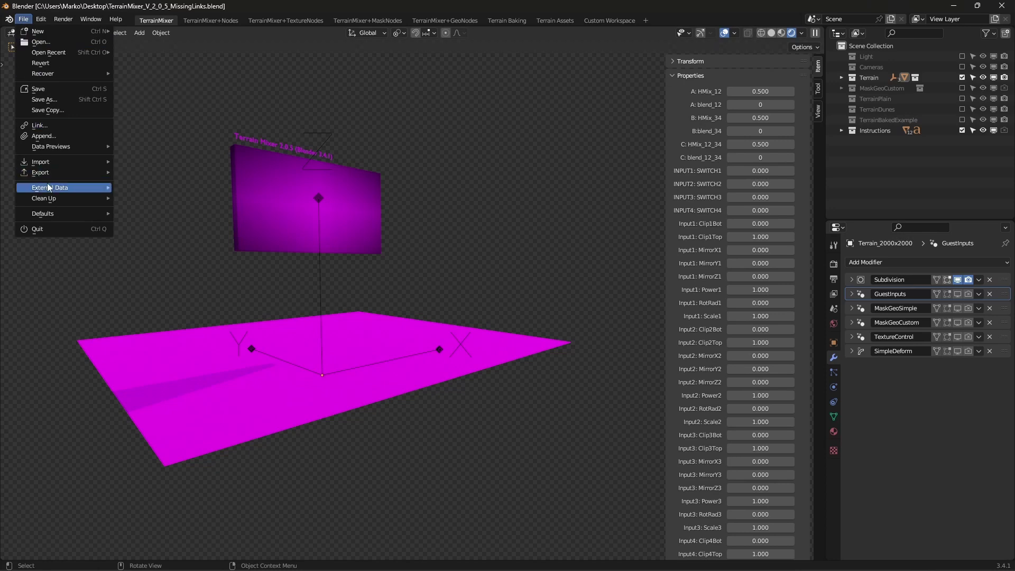
Step: Run Find Missing Files on Desktop\TerrainMixer\Assets to relink the heightmaps
mouse_move(71, 186)
click(156, 286)
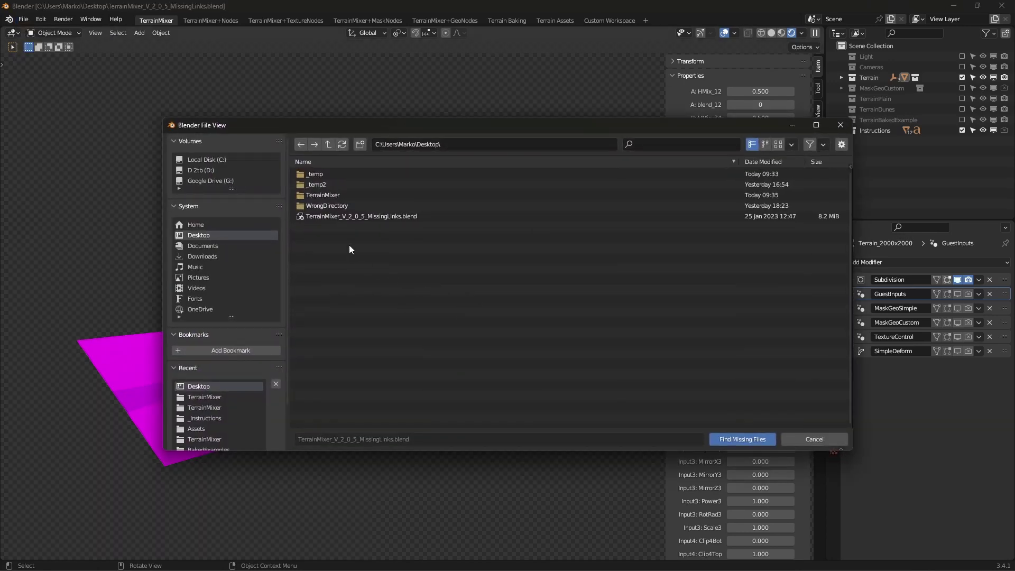
double_click(336, 193)
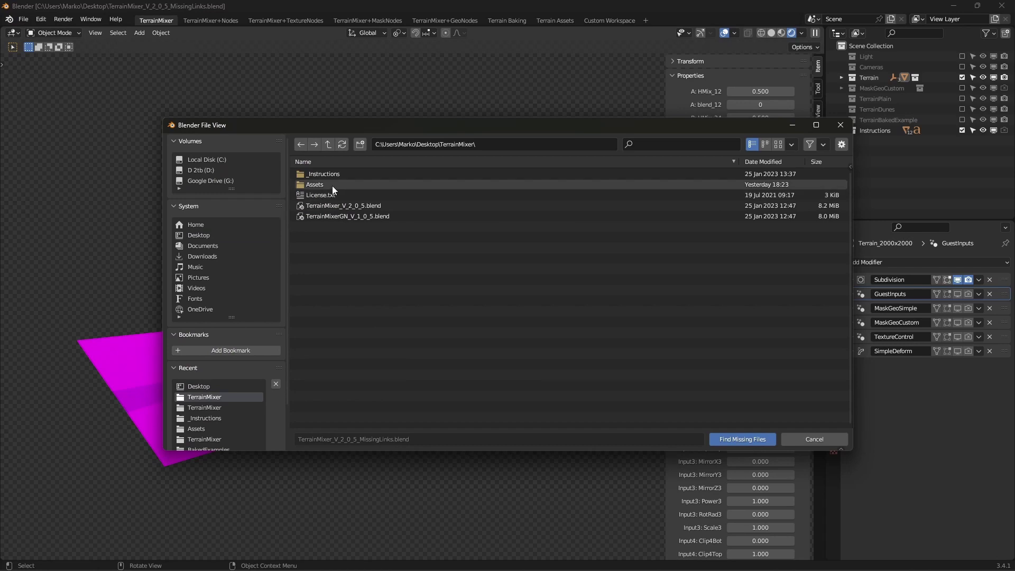
double_click(332, 185)
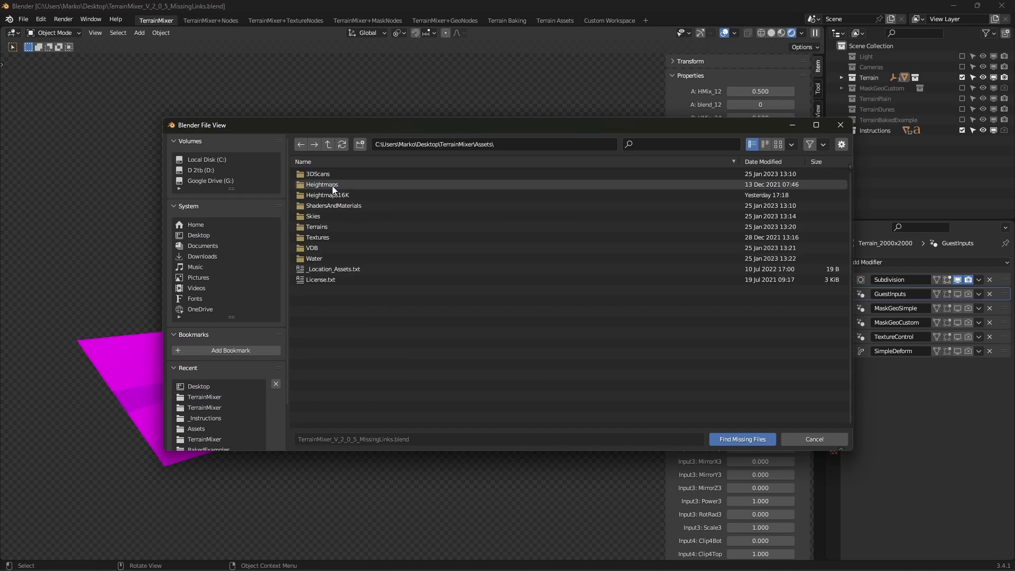
click(741, 439)
click(23, 19)
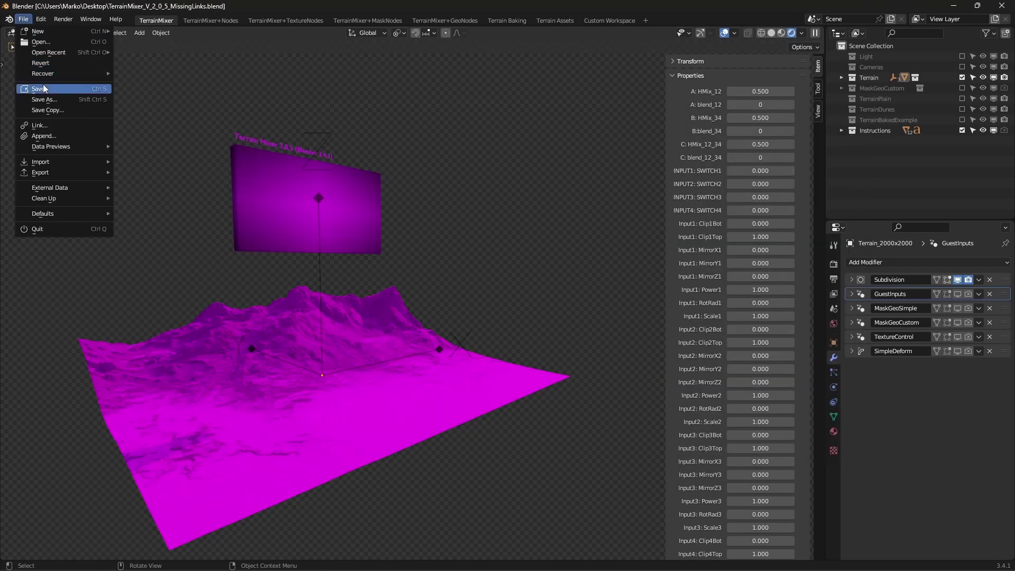
Step: Save the relinked file, revert it, and switch the viewport to Rendered shading
click(44, 89)
click(23, 19)
click(40, 63)
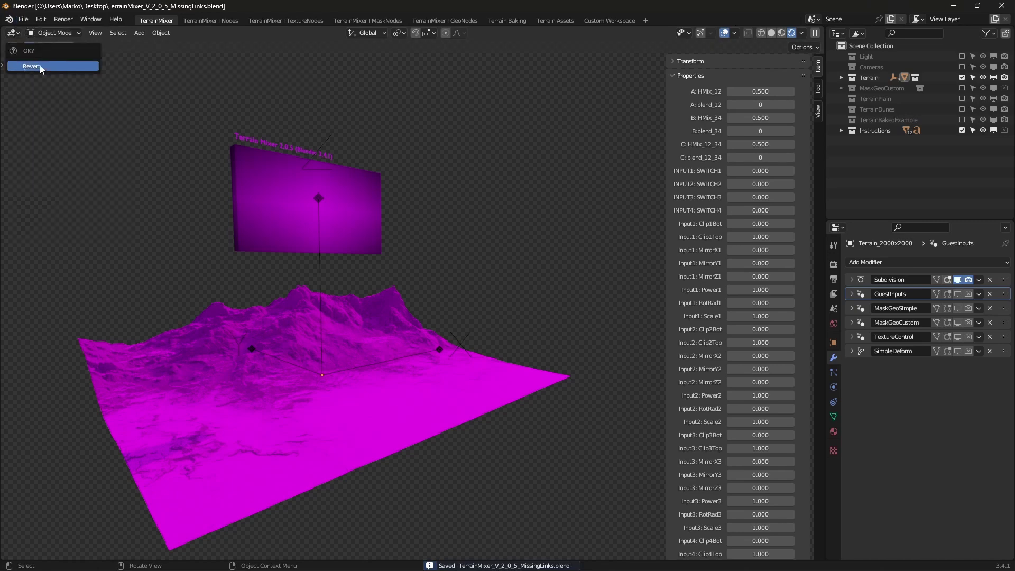
click(39, 65)
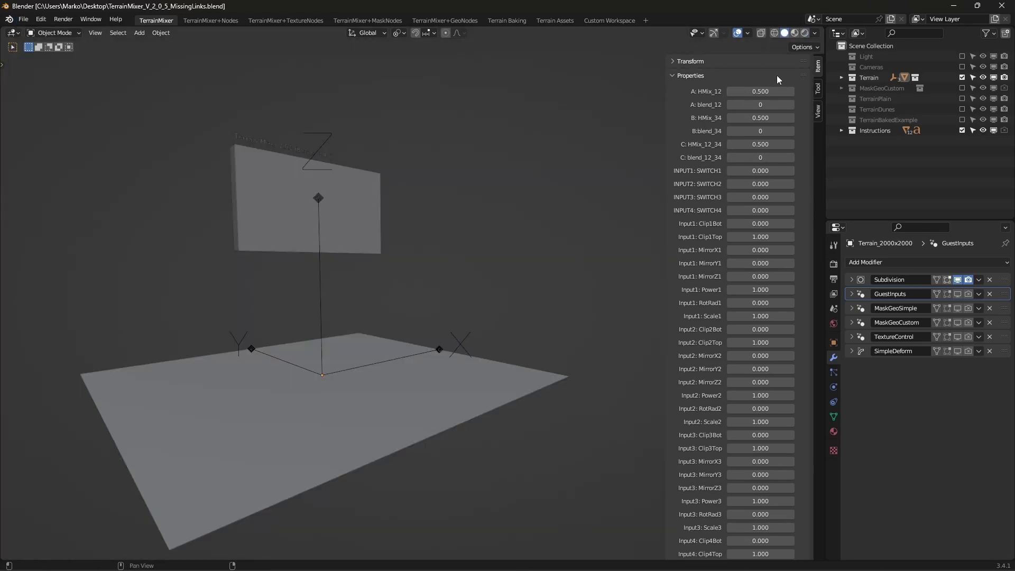
click(805, 34)
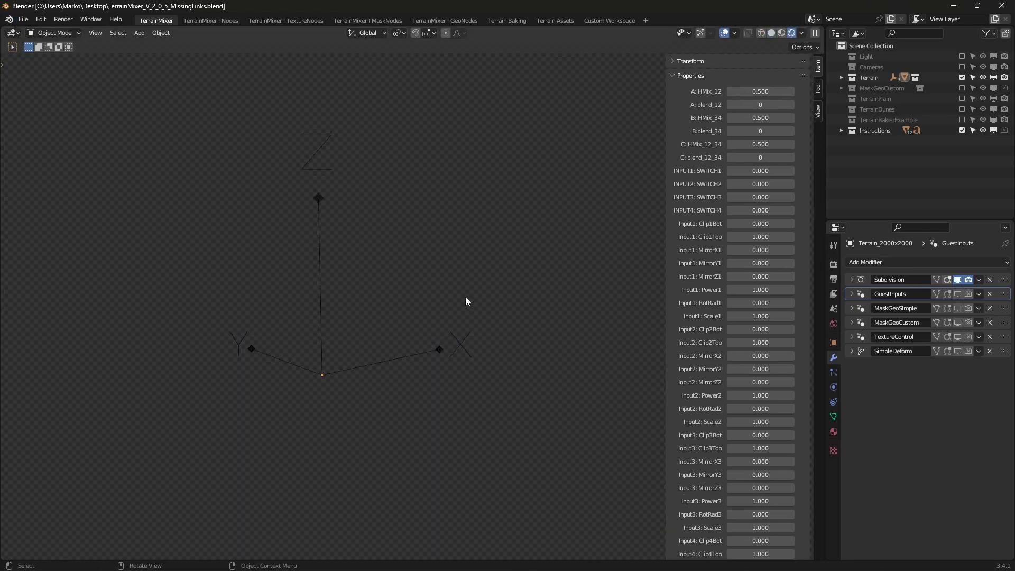
Step: Run Find Missing Files on the WrongDirectory folder, then save with Ctrl+S
click(23, 19)
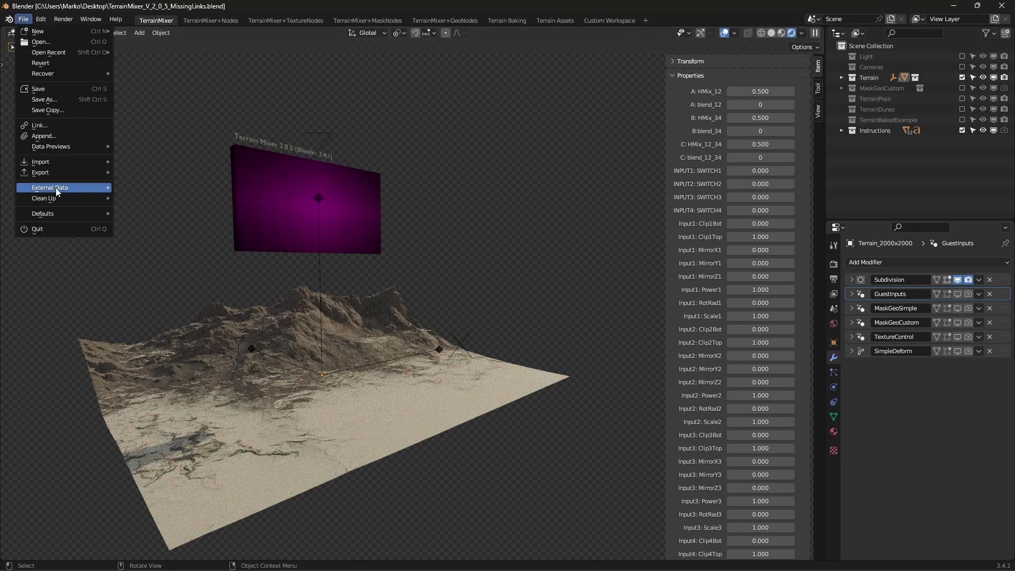
mouse_move(69, 188)
click(158, 286)
double_click(330, 205)
key(Return)
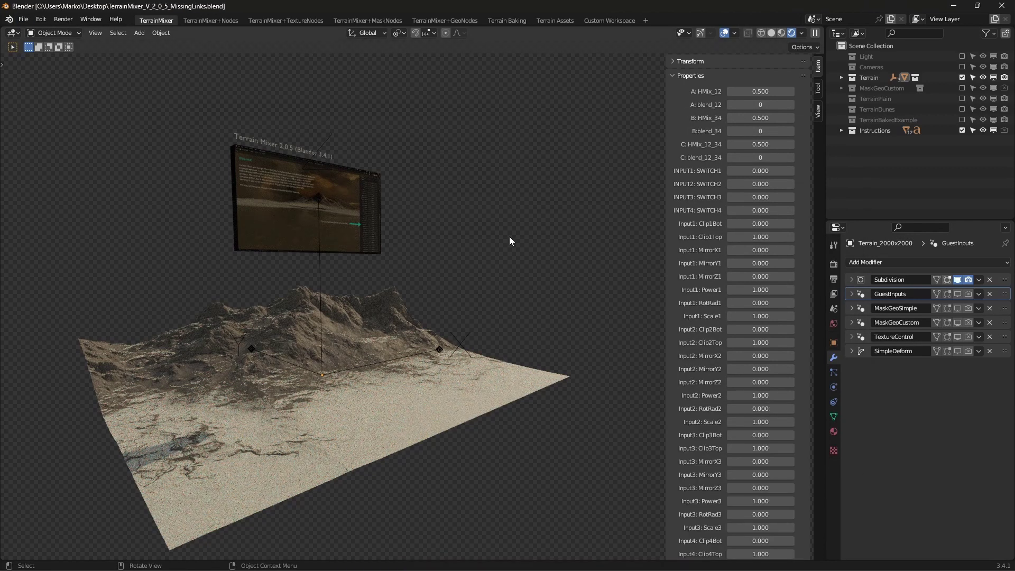
key(ctrl+s)
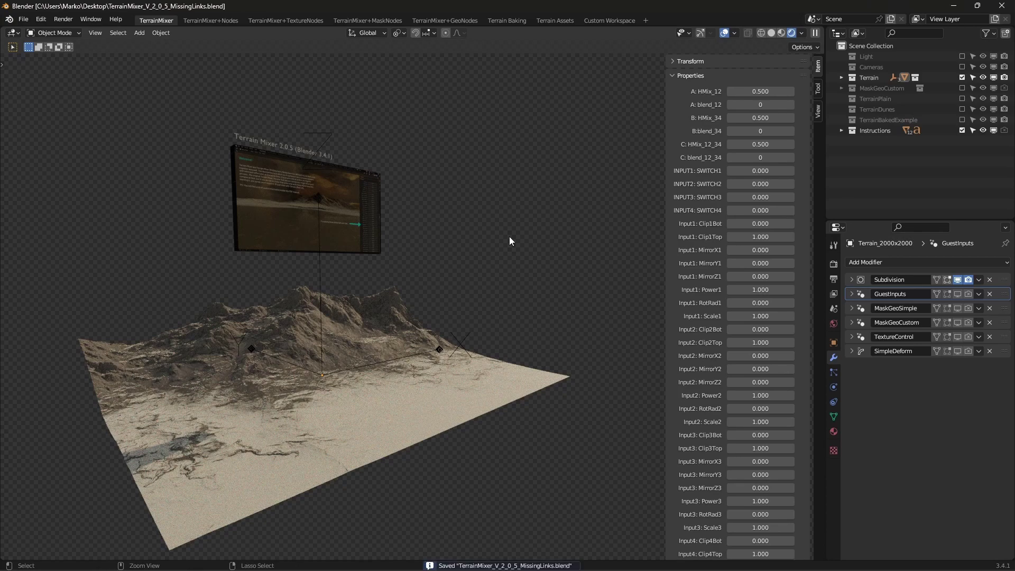
middle_drag(521, 275, 532, 263)
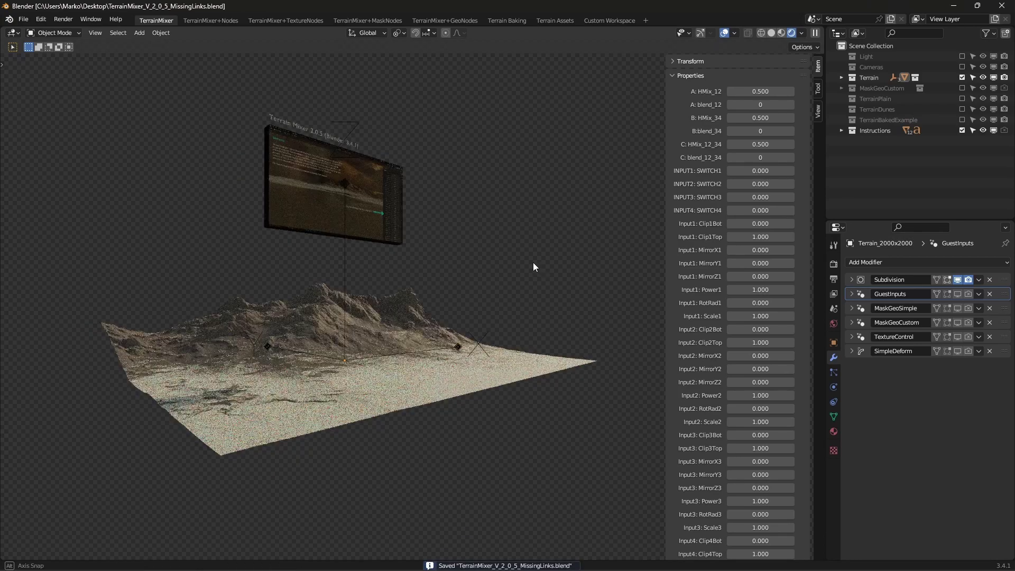
Step: Confirm the render engine is Cycles and check the render Device setting
click(834, 264)
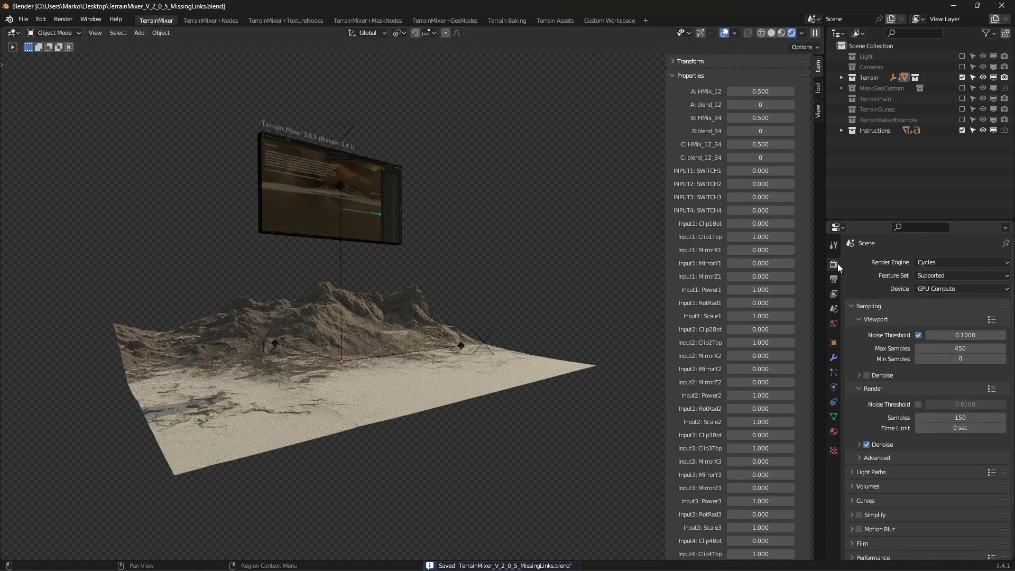
click(940, 262)
click(931, 259)
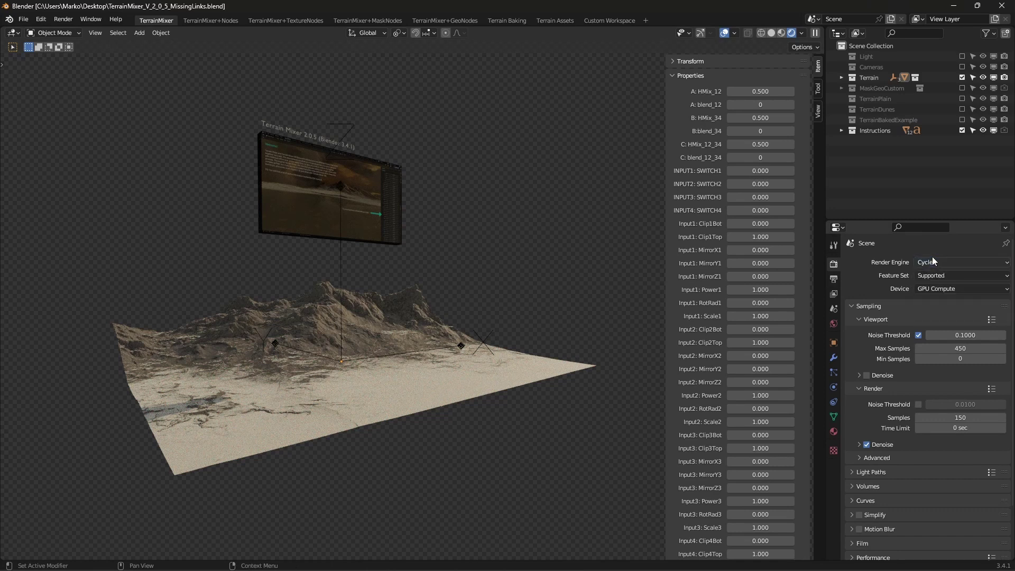
click(934, 290)
Step: Check Preferences > System for the NVIDIA GeForce RTX 3090 enabled as a CUDA device
click(37, 21)
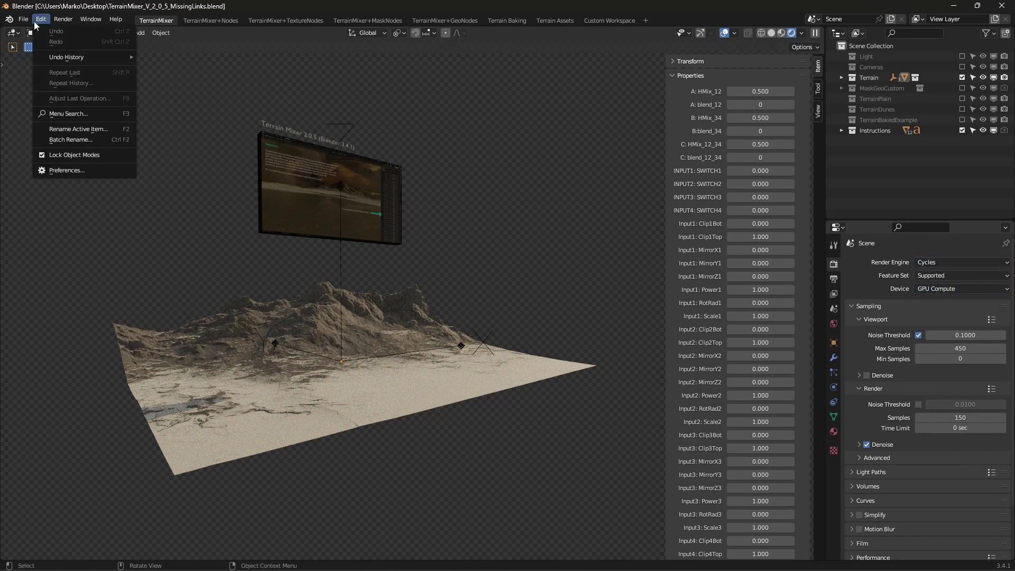
click(81, 168)
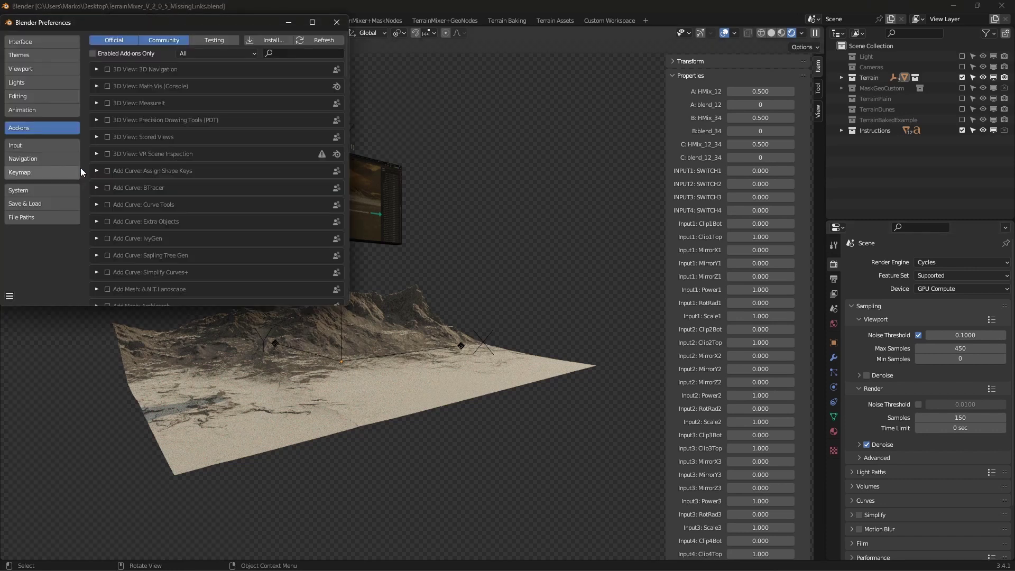
click(35, 192)
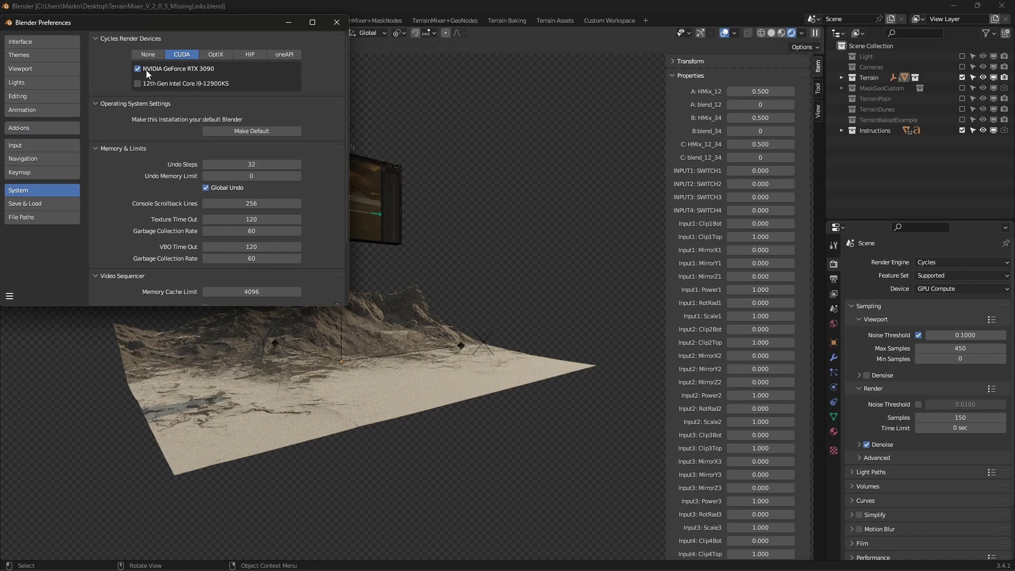